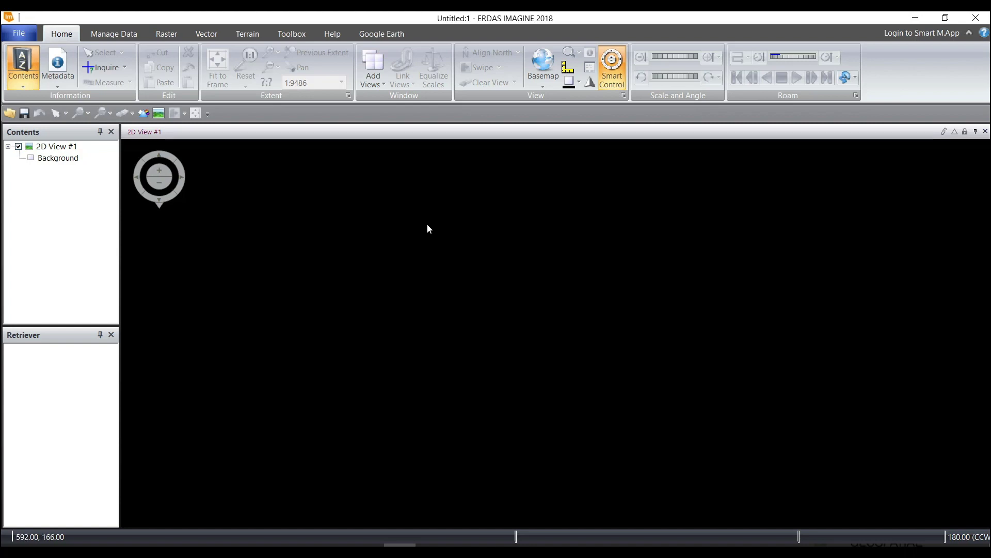
- Open the eight Sorrento_ortho TIFFs from the Sorrento folder as one Virtual Mosaic layer in 2D View #1
{"action": "right_click", "coordinate": [427, 229]}
{"action": "left_click", "coordinate": [459, 108]}
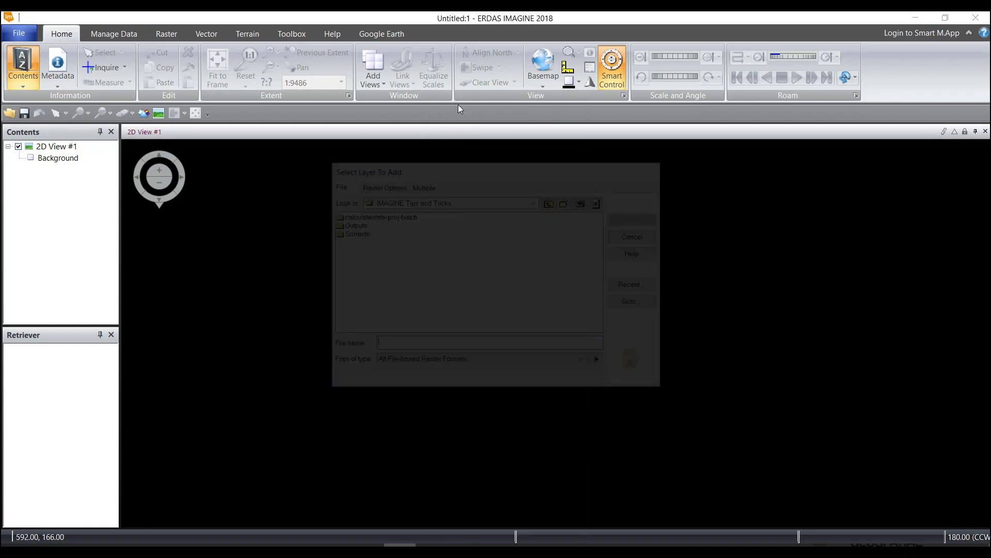
{"action": "double_click", "coordinate": [359, 233]}
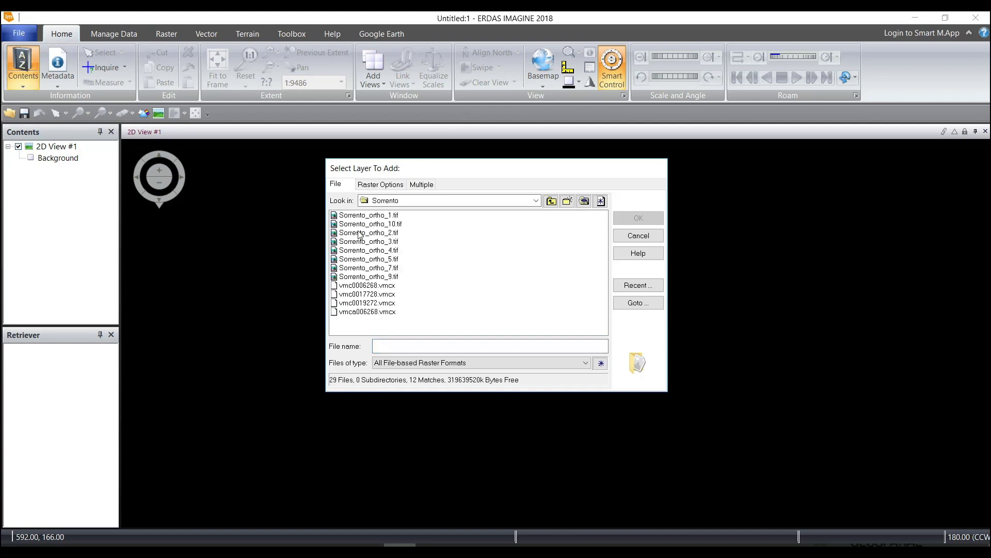
{"action": "left_click_drag", "start_coordinate": [415, 213], "coordinate": [386, 279]}
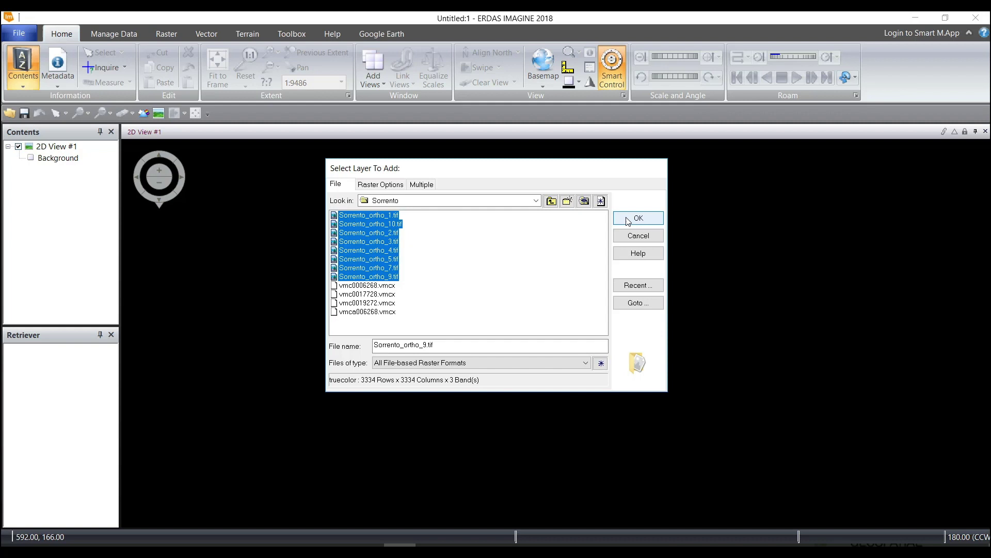
{"action": "left_click", "coordinate": [421, 185]}
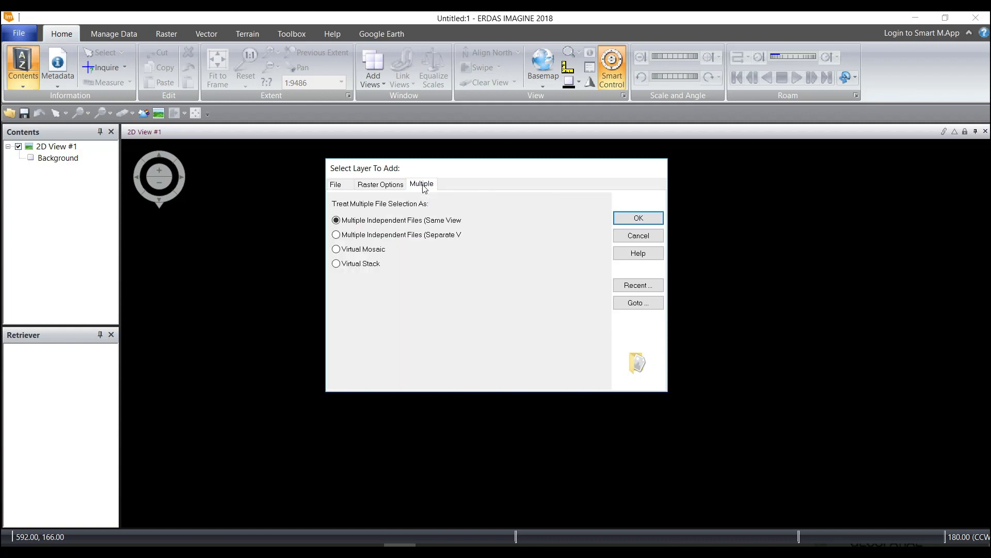
{"action": "left_click", "coordinate": [336, 250]}
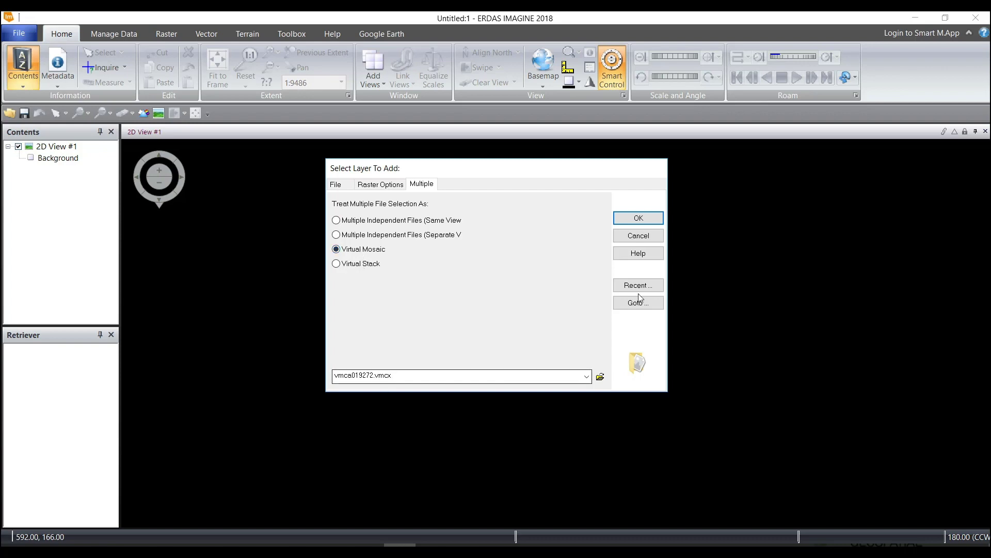
{"action": "left_click", "coordinate": [638, 218]}
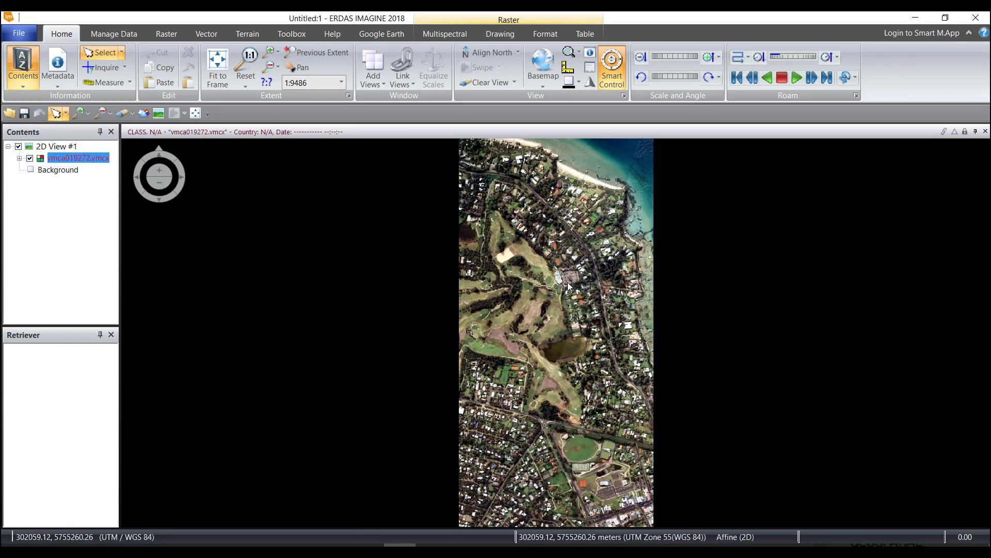
- Save the top layer as the JPEG 2000 file 'sorrento_mosaic' in the Outputs folder
{"action": "left_click", "coordinate": [19, 33]}
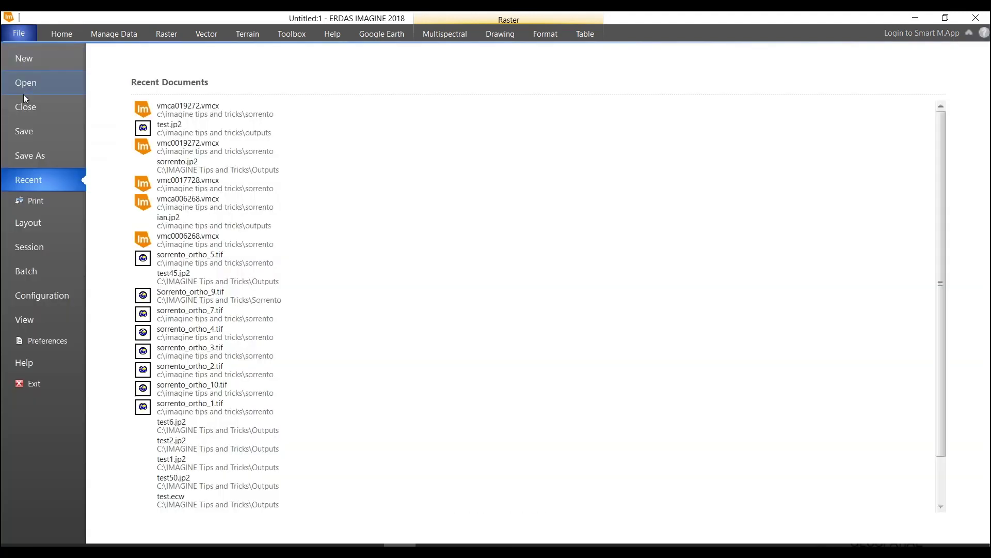
{"action": "left_click", "coordinate": [32, 156]}
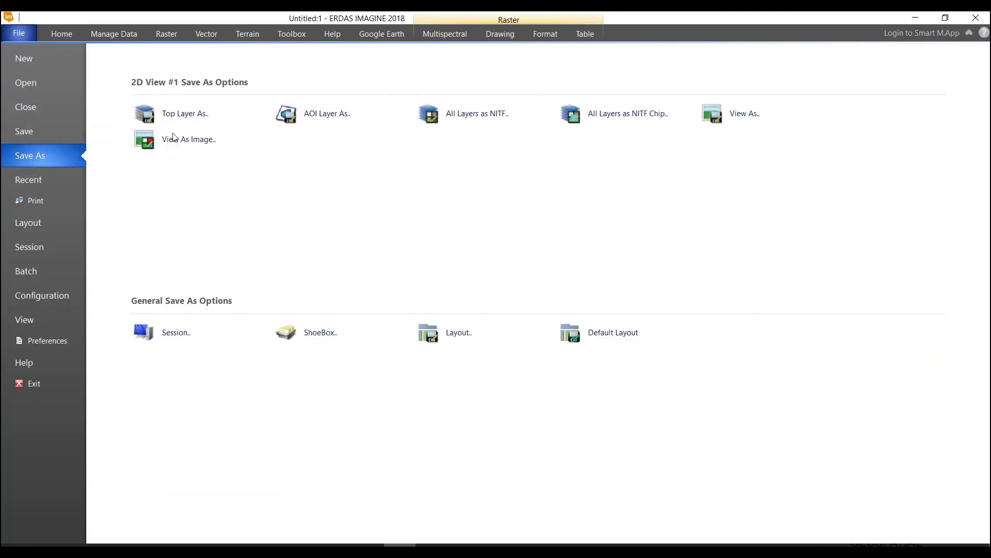
{"action": "left_click", "coordinate": [172, 114]}
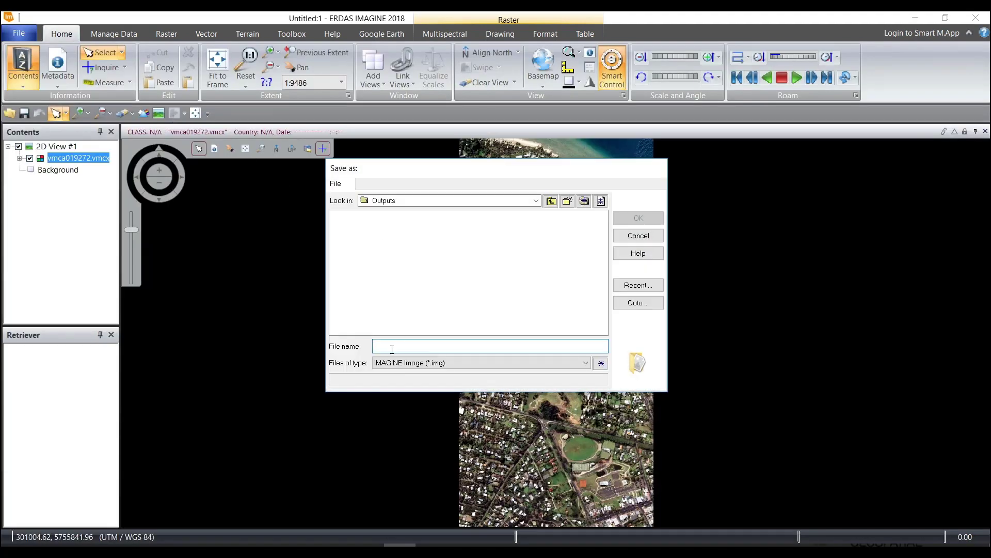
{"action": "left_click", "coordinate": [587, 364]}
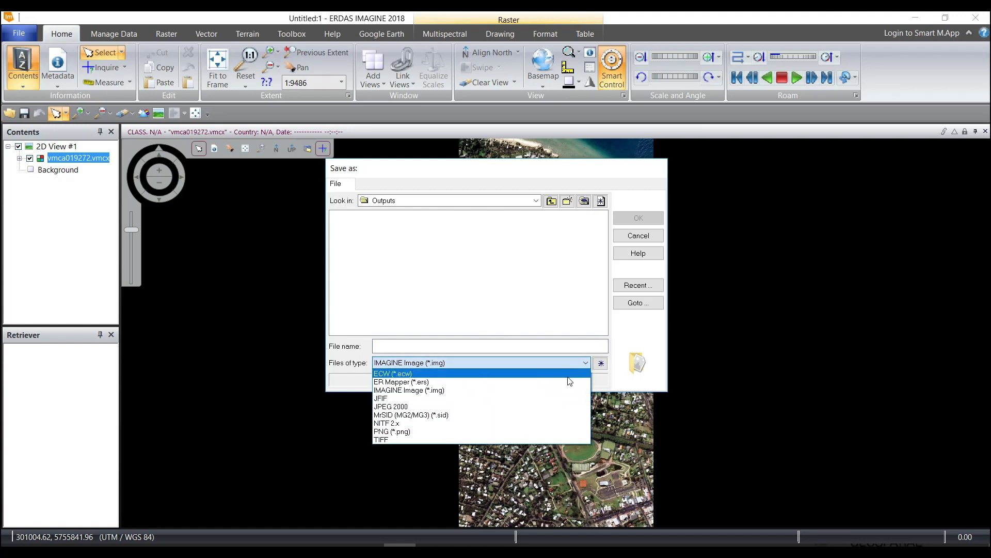
{"action": "left_click", "coordinate": [562, 407]}
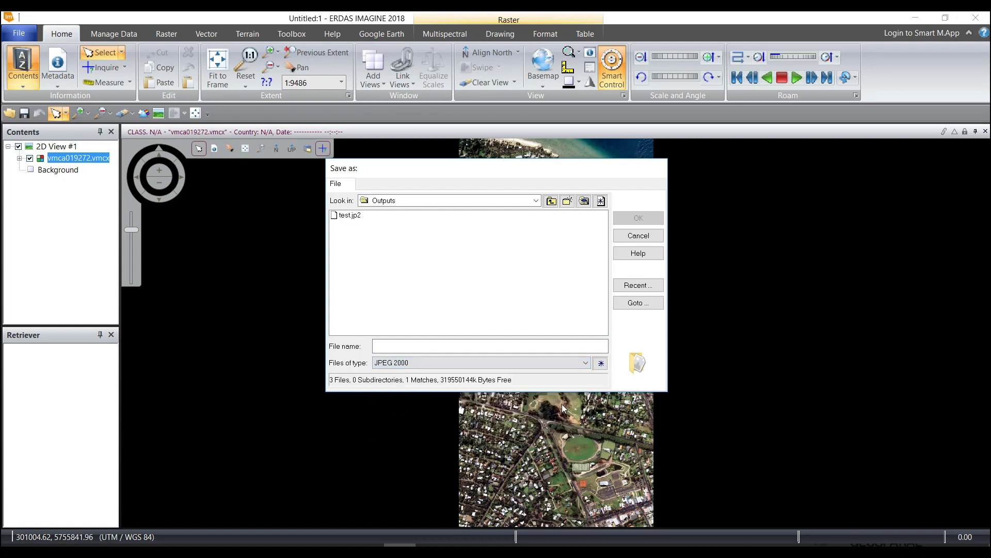
{"action": "left_click", "coordinate": [503, 344]}
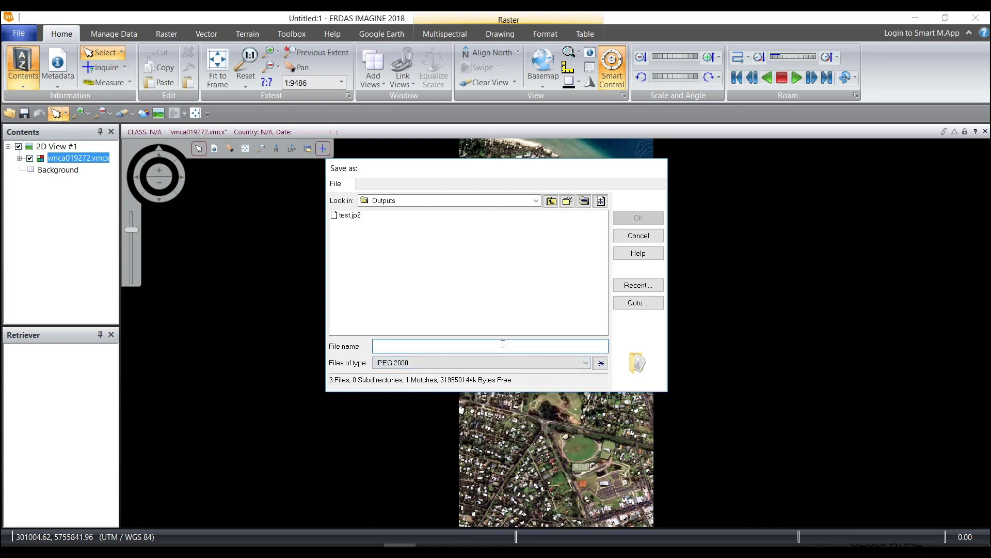
{"action": "type", "text": "sorr"}
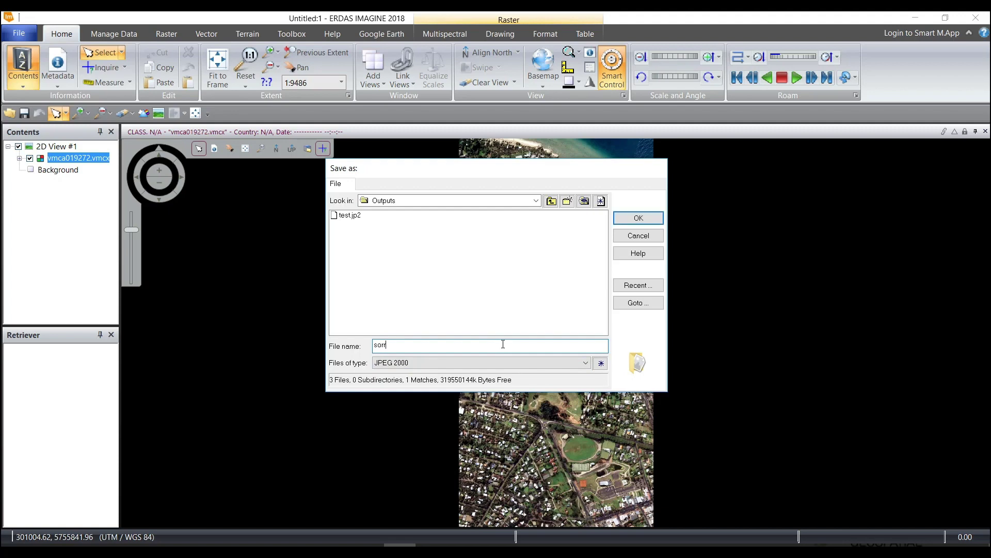
{"action": "type", "text": "ento_mosaic"}
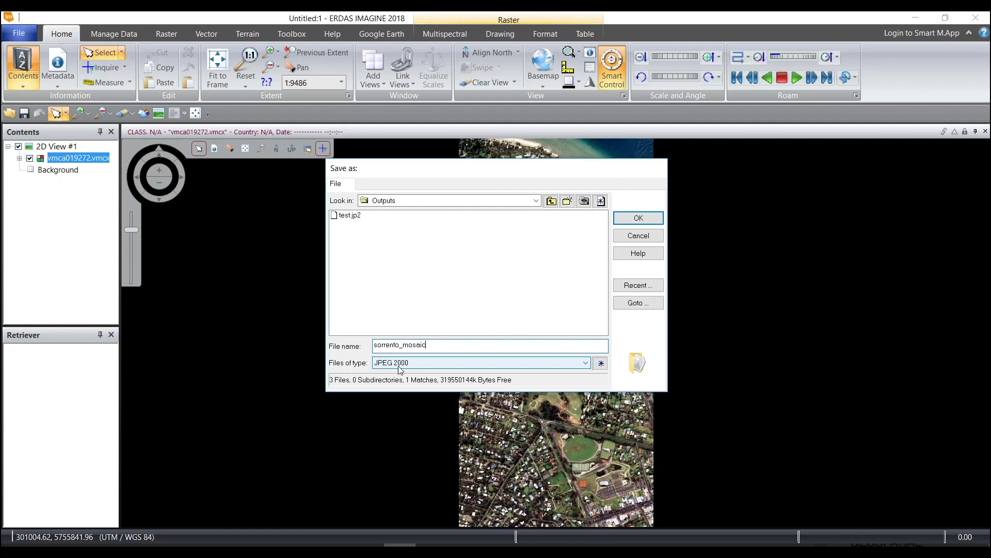
{"action": "left_click", "coordinate": [625, 219]}
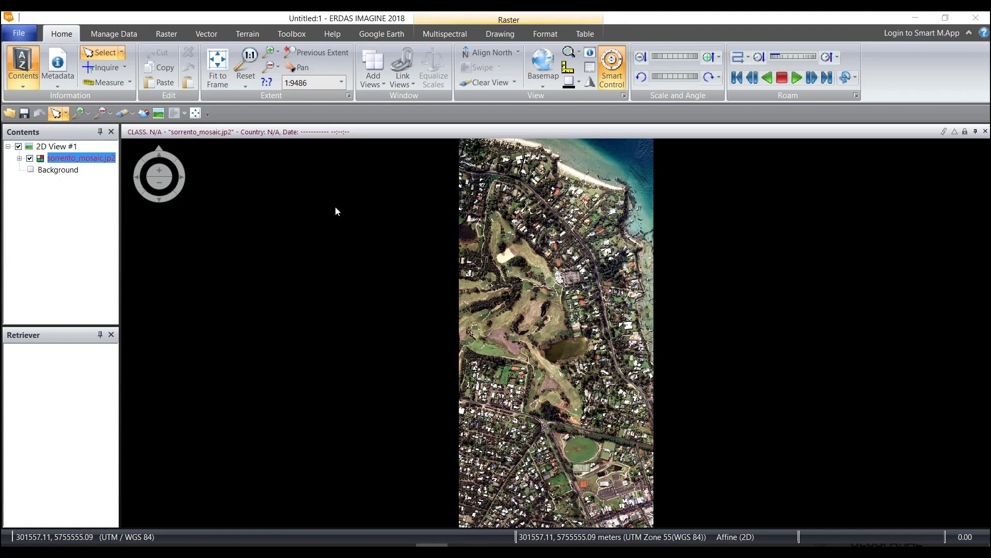
- Clear the view and open all eight Sorrento_ortho TIFFs from the Sorrento folder as separate raster layers
{"action": "mouse_move", "coordinate": [159, 137]}
{"action": "left_click", "coordinate": [121, 113]}
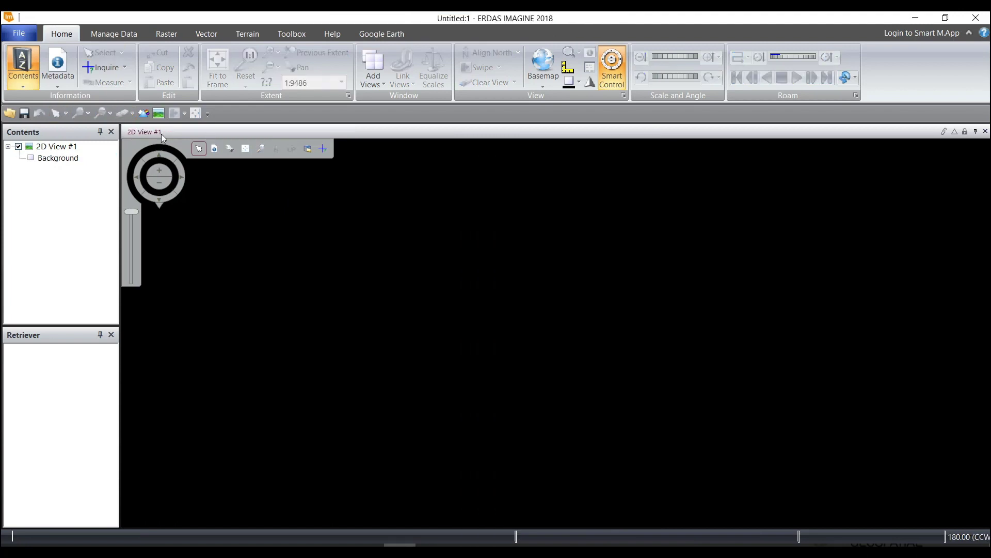
{"action": "right_click", "coordinate": [317, 202]}
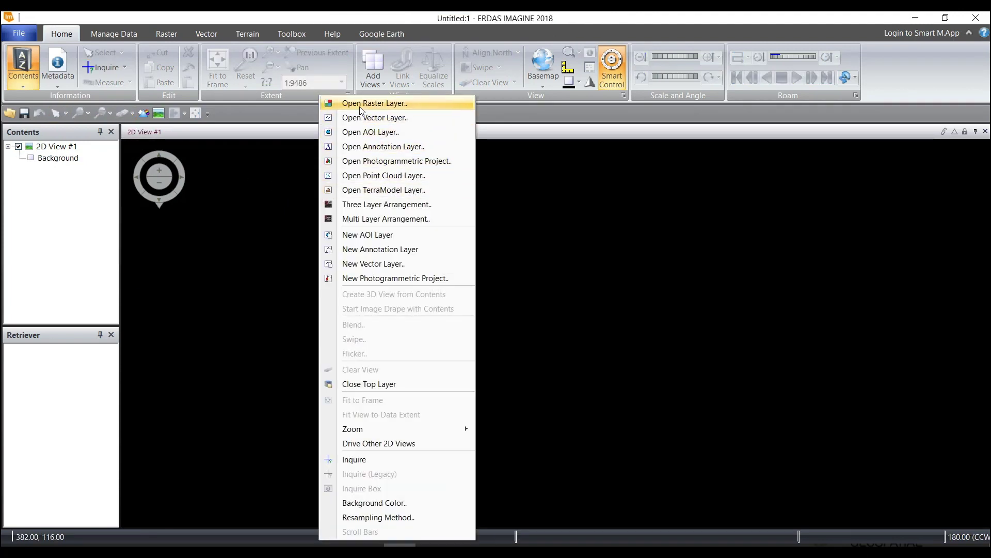
{"action": "left_click", "coordinate": [359, 105]}
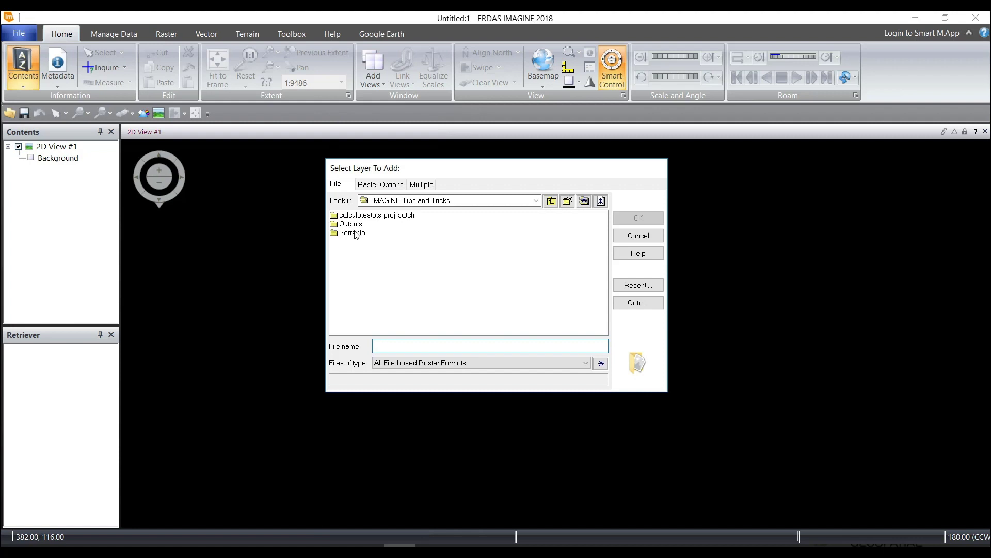
{"action": "double_click", "coordinate": [359, 233]}
{"action": "left_click", "coordinate": [396, 216]}
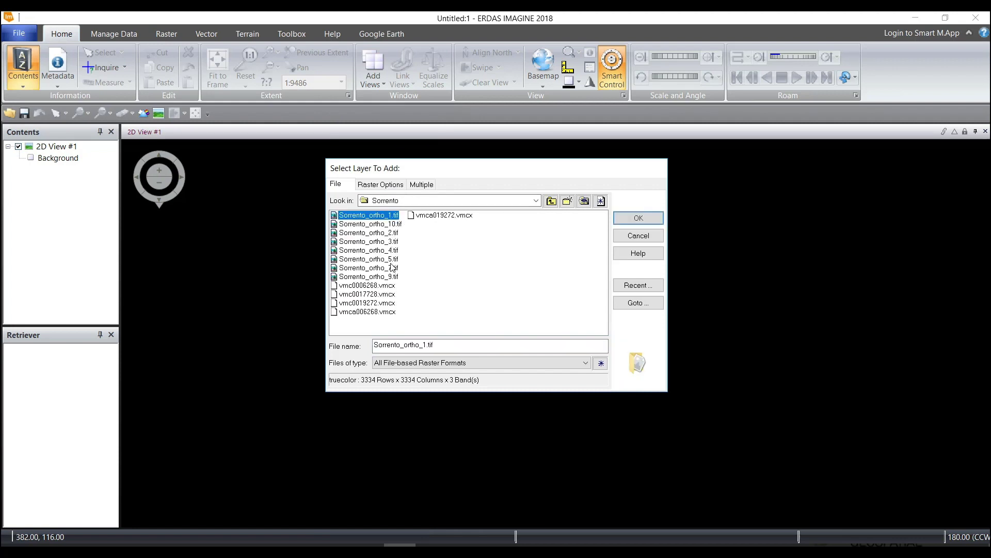
{"action": "left_click", "coordinate": [389, 276], "text": "shift"}
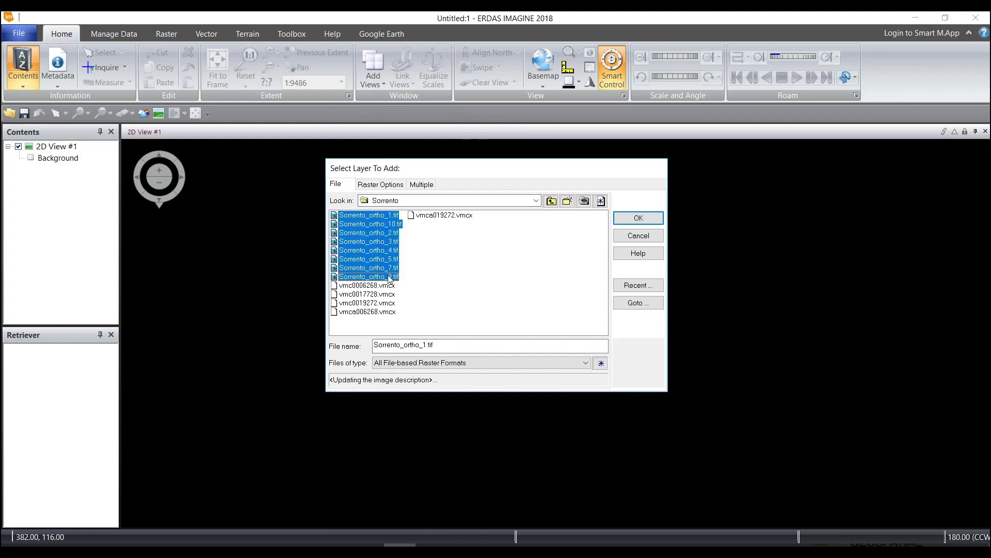
{"action": "left_click", "coordinate": [628, 219]}
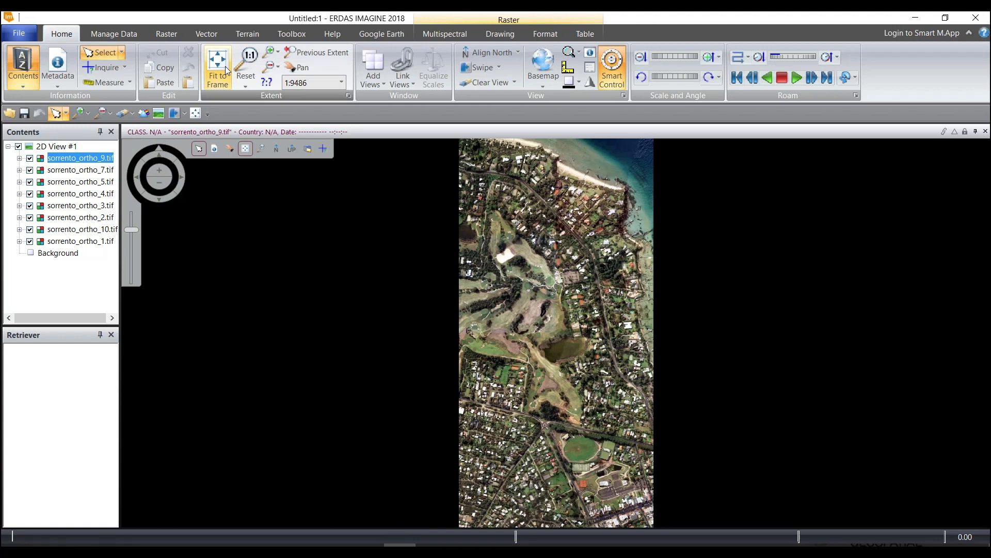
- Launch MosaicPro from 2D View with the eight ortho images and move its window into position
{"action": "left_click", "coordinate": [171, 34]}
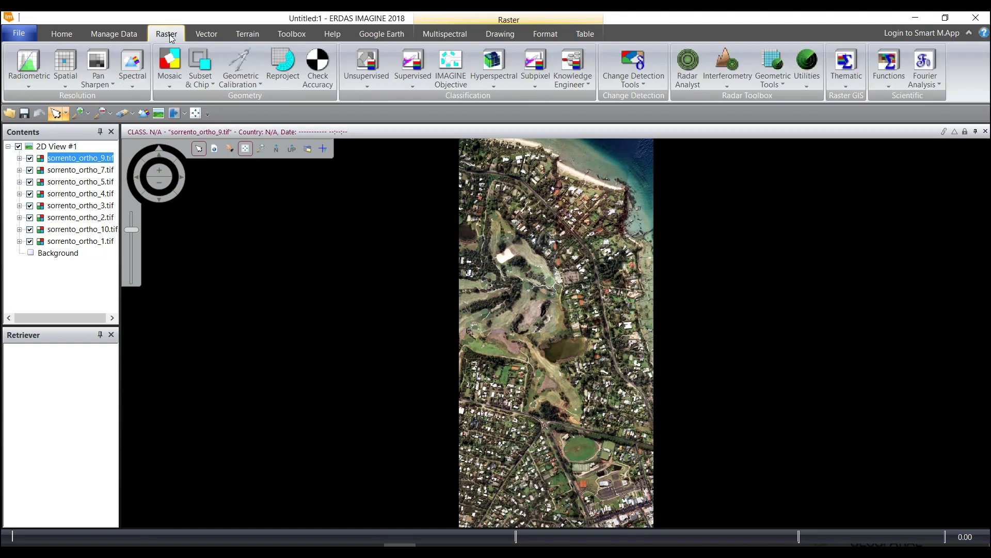
{"action": "left_click", "coordinate": [172, 82]}
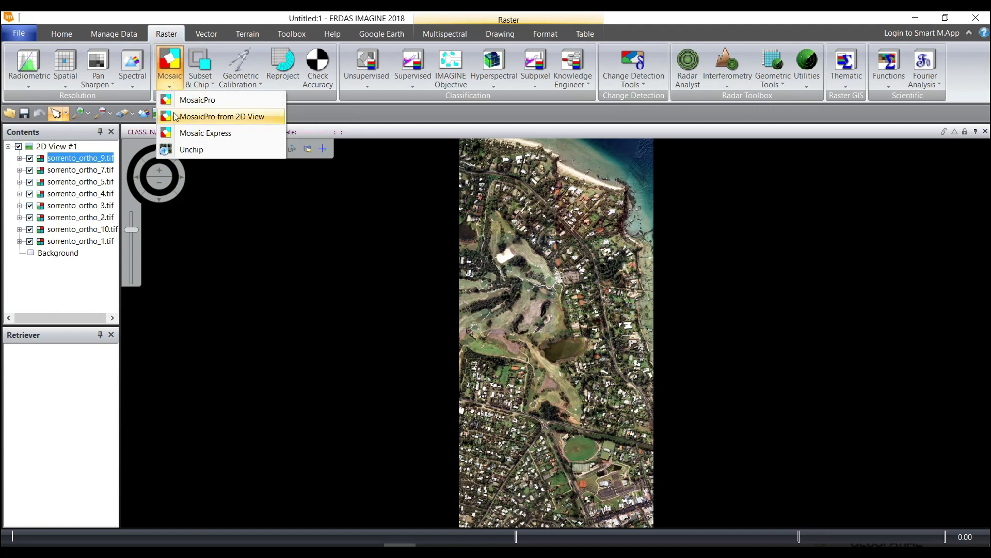
{"action": "left_click", "coordinate": [245, 116]}
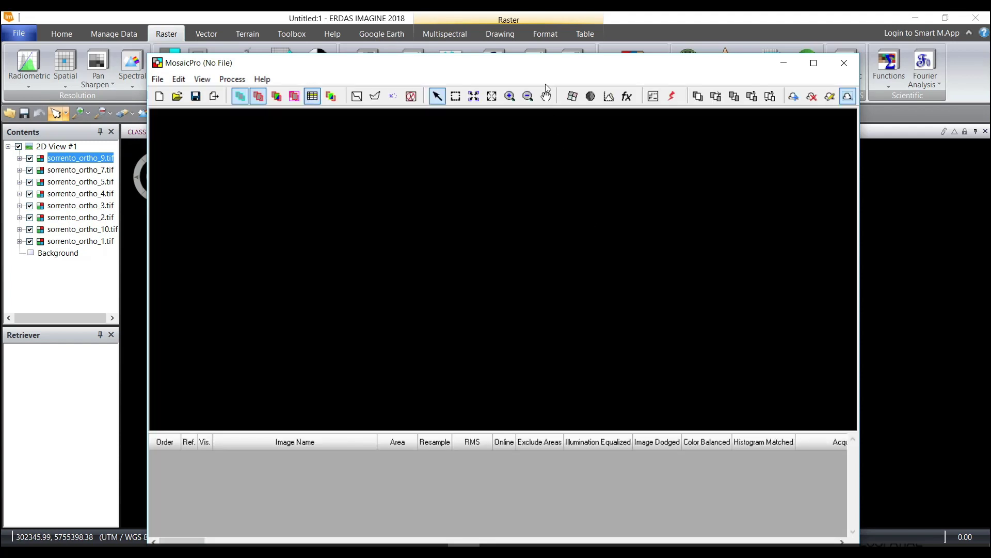
{"action": "left_click_drag", "start_coordinate": [534, 64], "coordinate": [540, 37]}
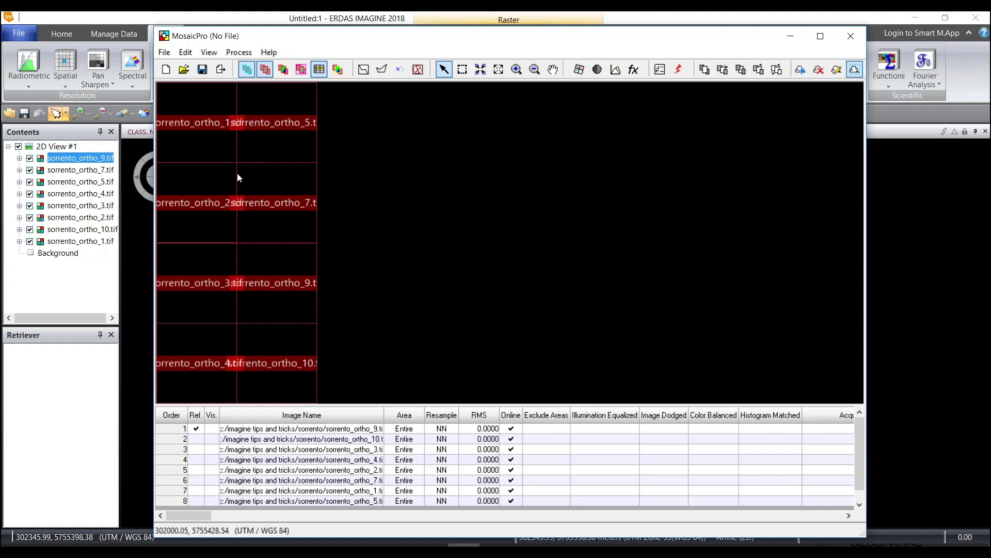
- Turn on Display Raster Images and use Select All to select the eight images in the list
{"action": "left_click", "coordinate": [283, 72]}
{"action": "left_click", "coordinate": [173, 451]}
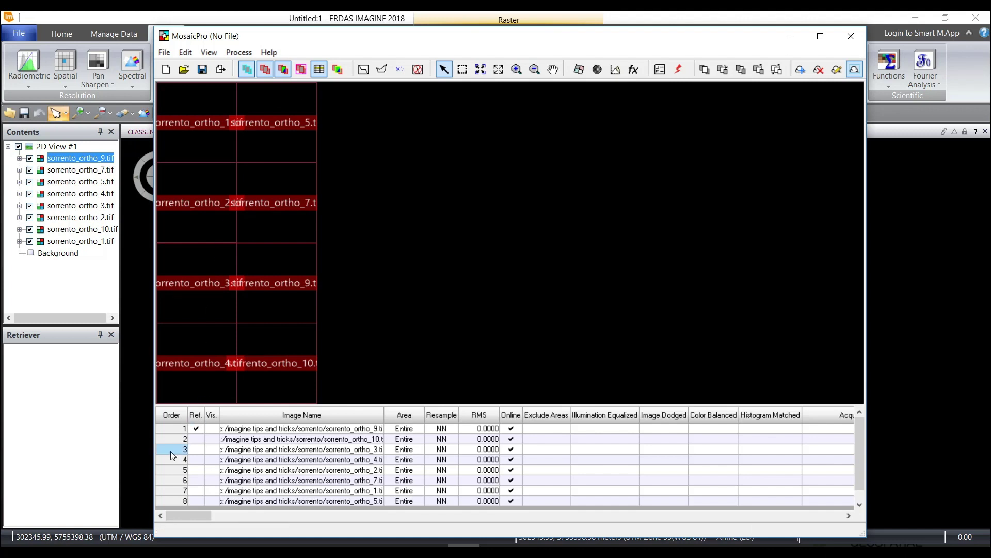
{"action": "right_click", "coordinate": [173, 454]}
{"action": "left_click", "coordinate": [185, 357]}
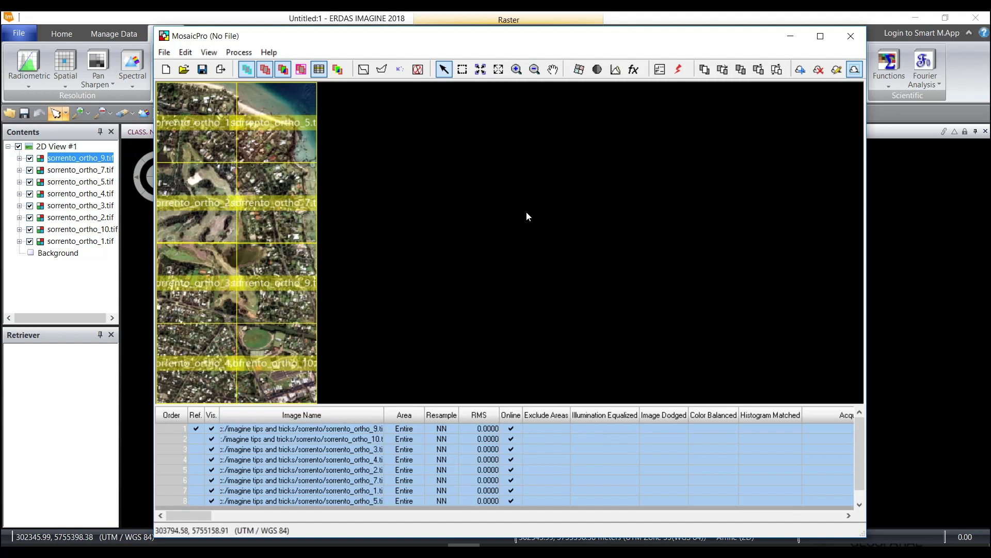
- Enable Use Color Balancing with Automatic Color Balancing for all eight images
{"action": "left_click", "coordinate": [616, 72]}
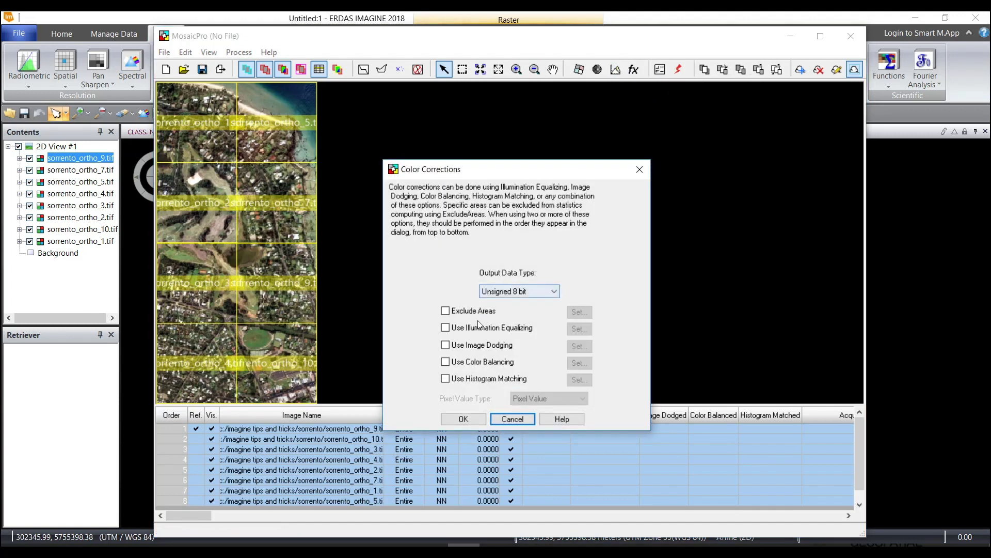
{"action": "left_click", "coordinate": [445, 362]}
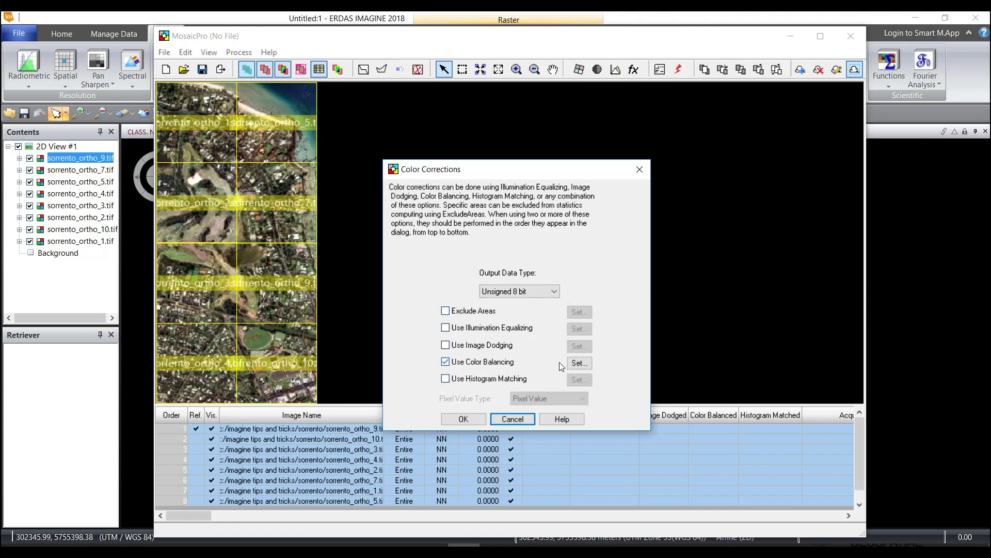
{"action": "left_click", "coordinate": [579, 363]}
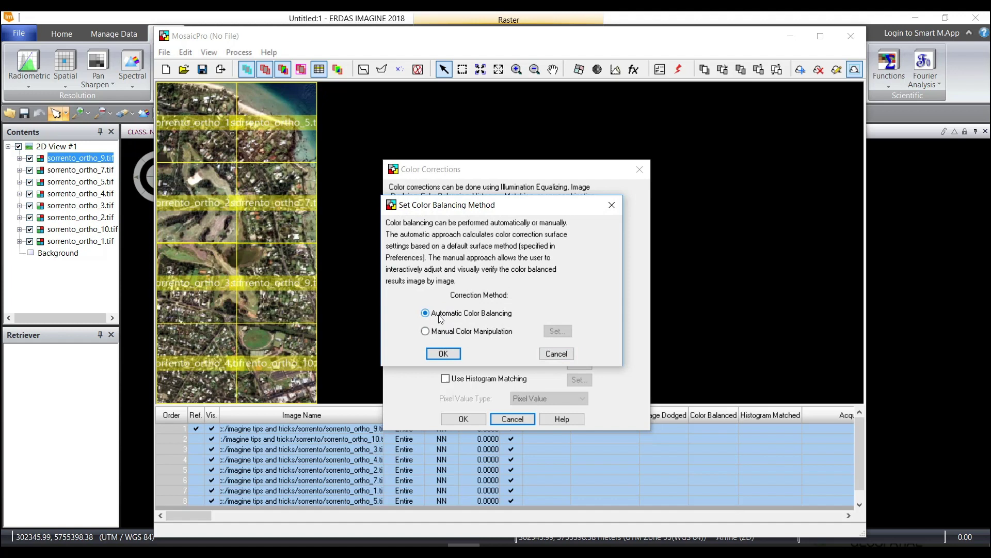
{"action": "left_click", "coordinate": [443, 353]}
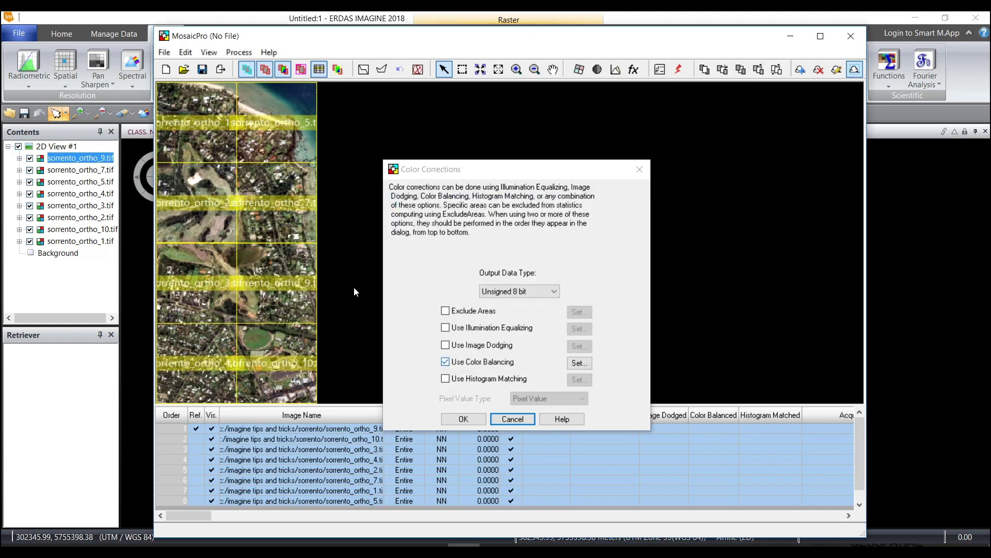
{"action": "left_click", "coordinate": [462, 419]}
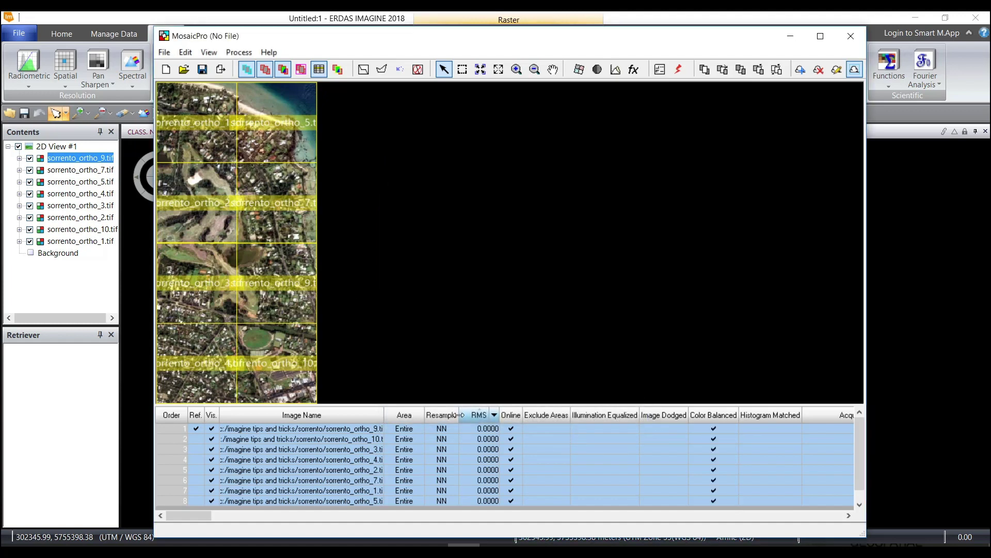
- Run the mosaic to disk as the ECW file 'sorrento_mosaic' after reviewing Output Options
{"action": "left_click", "coordinate": [680, 70]}
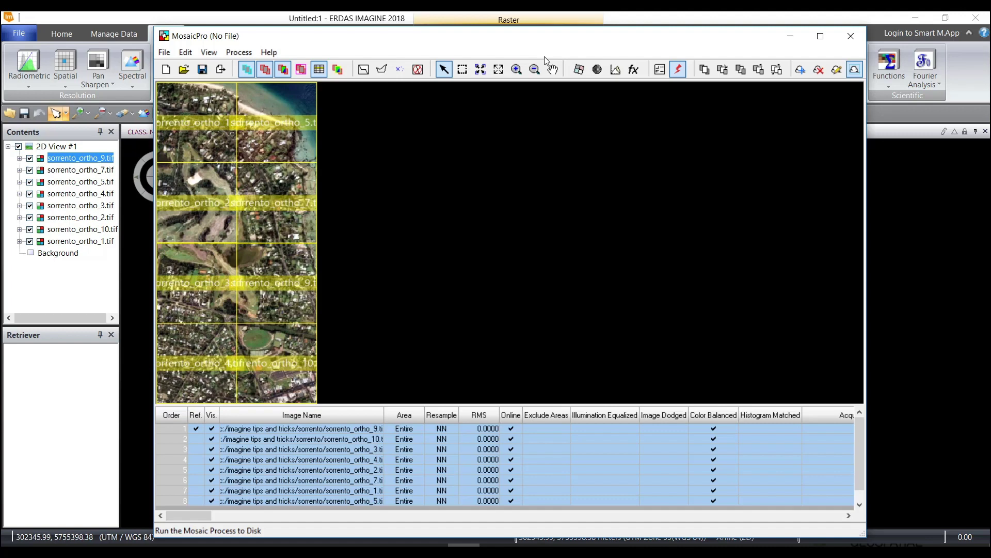
{"action": "left_click", "coordinate": [678, 68]}
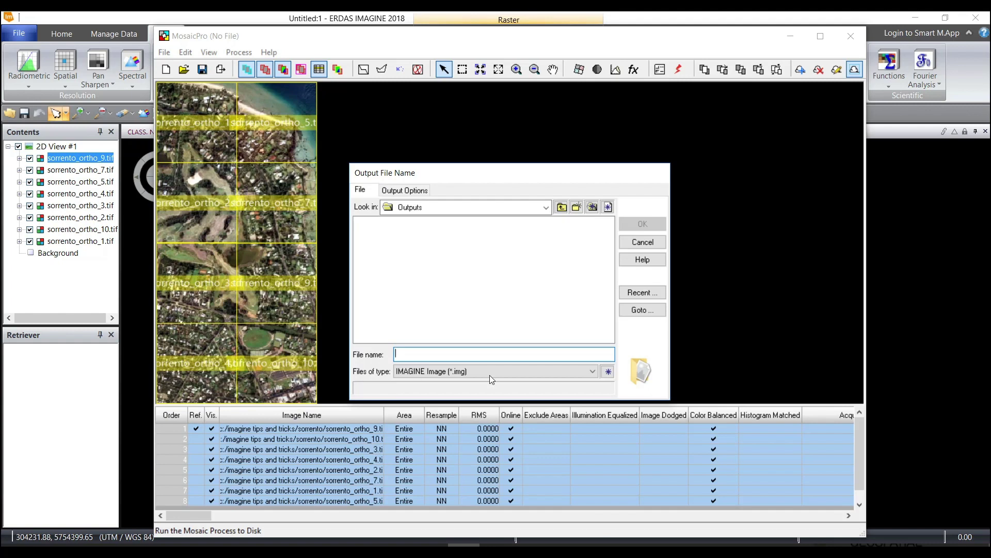
{"action": "left_click", "coordinate": [581, 373]}
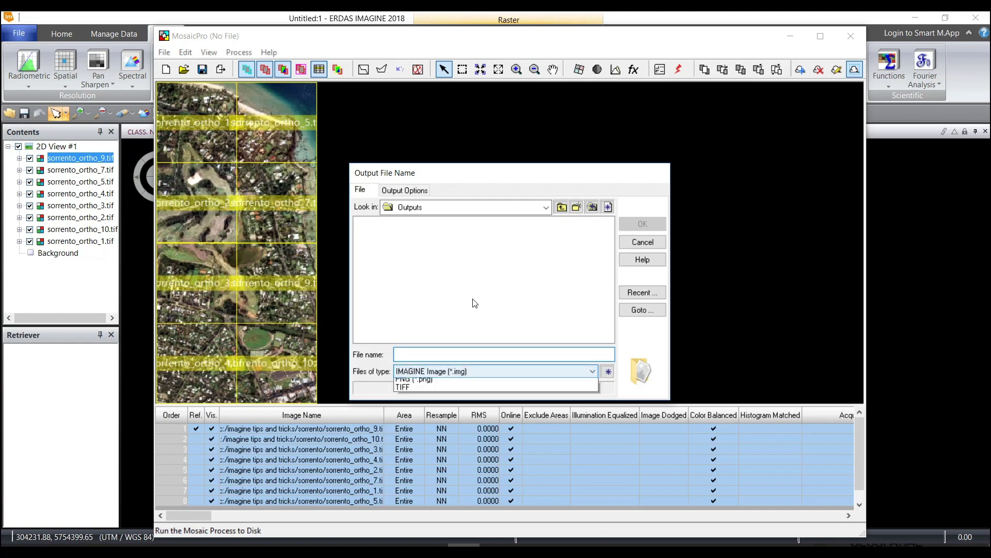
{"action": "left_click", "coordinate": [591, 383]}
{"action": "left_click", "coordinate": [489, 354]}
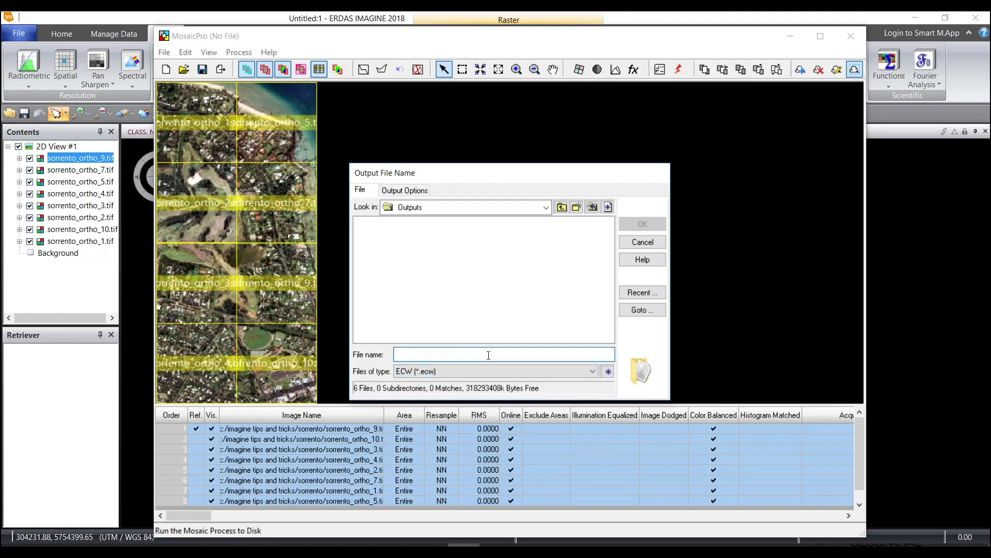
{"action": "type", "text": "sore"}
{"action": "type", "text": "rento_mosaic"}
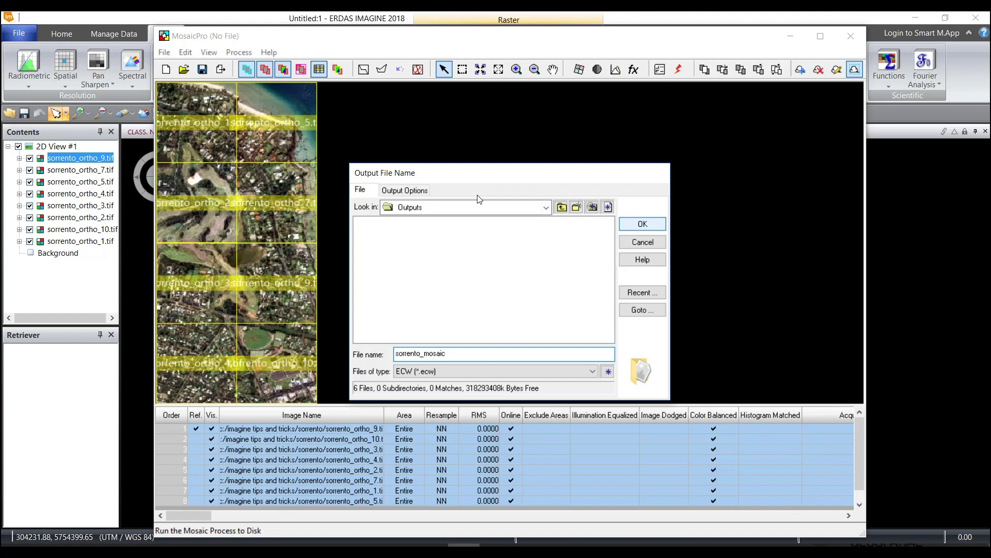
{"action": "left_click", "coordinate": [405, 190]}
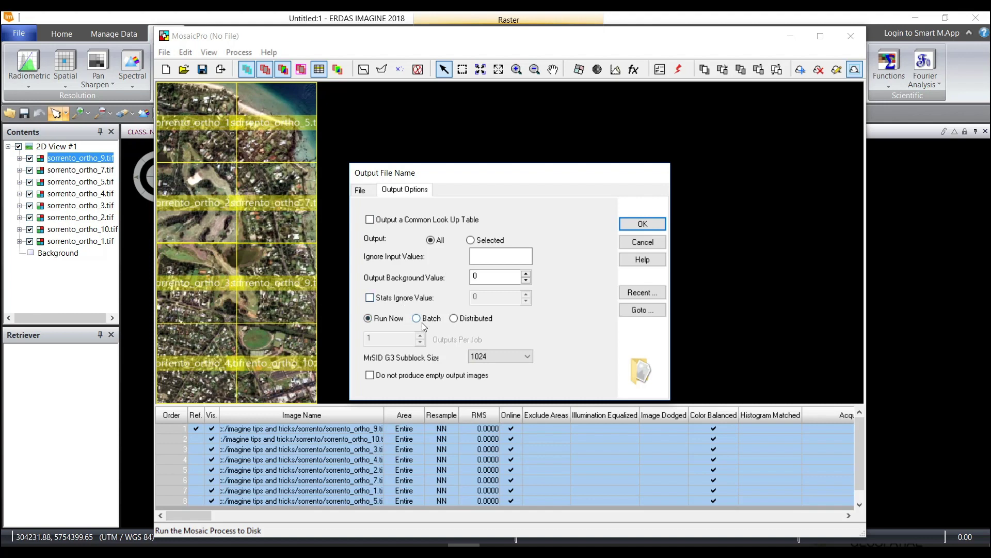
{"action": "left_click", "coordinate": [637, 226]}
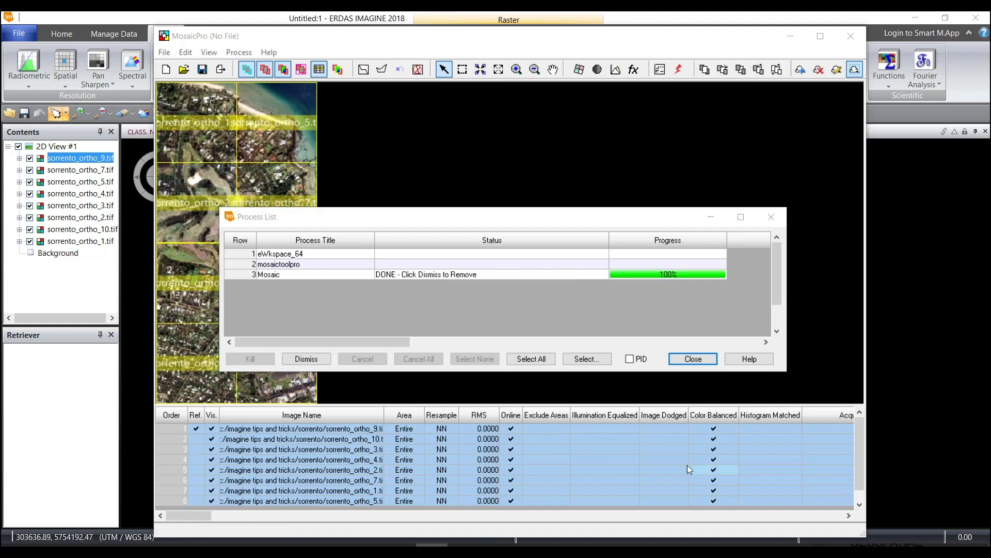
- Close the Process List, minimize MosaicPro and create a second 2D view
{"action": "left_click", "coordinate": [686, 367]}
{"action": "left_click", "coordinate": [790, 36]}
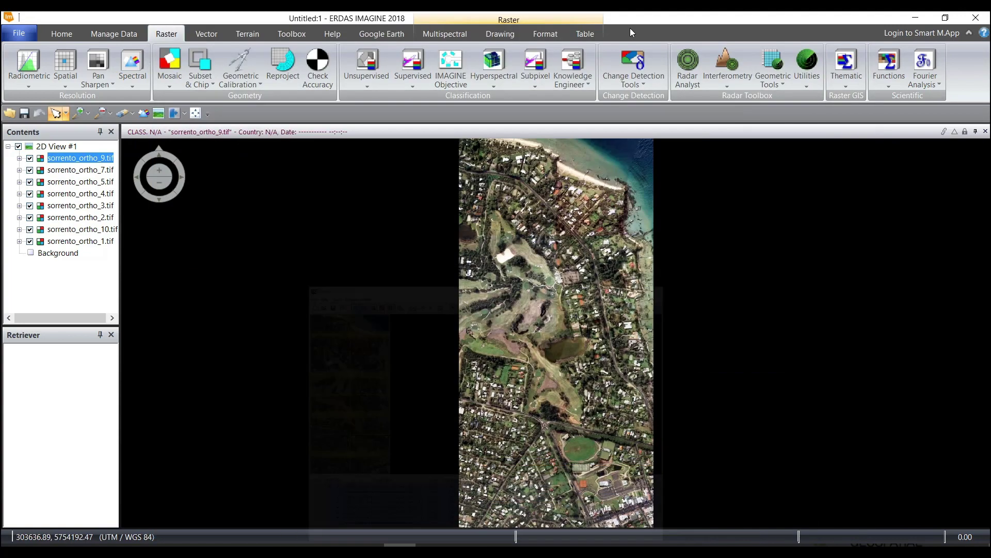
{"action": "left_click", "coordinate": [157, 113]}
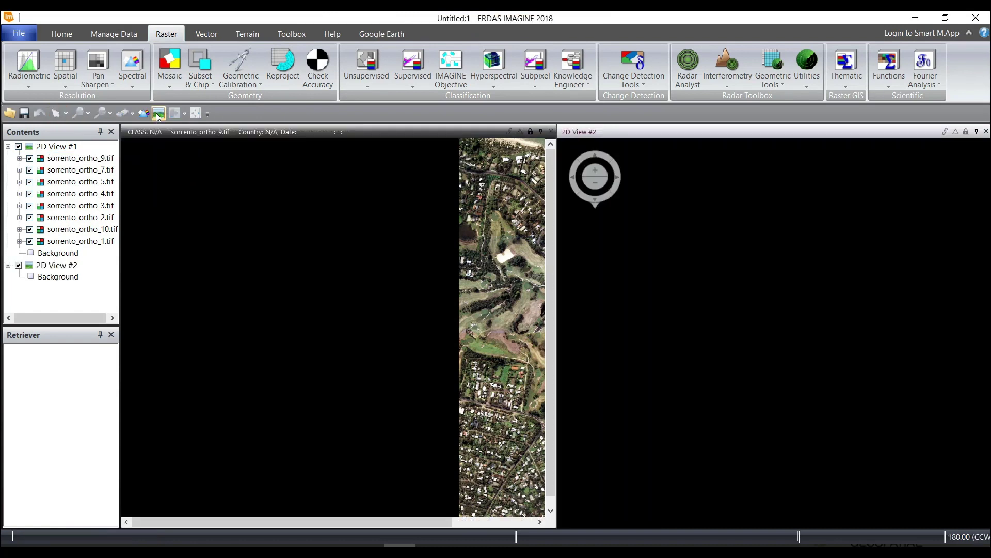
- Open sorrento_mosaic.ecw from the recent files in 2D View #2
{"action": "right_click", "coordinate": [700, 251]}
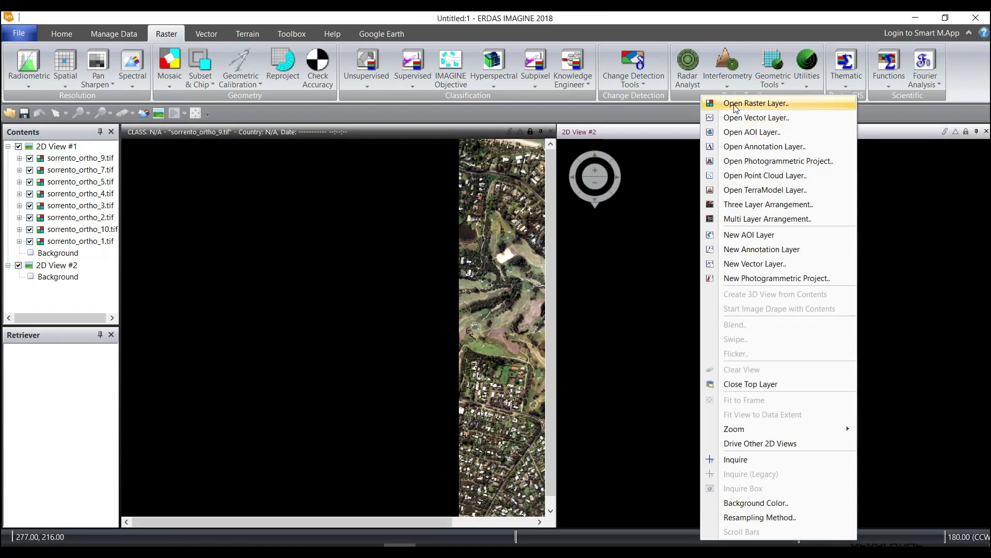
{"action": "left_click", "coordinate": [736, 106]}
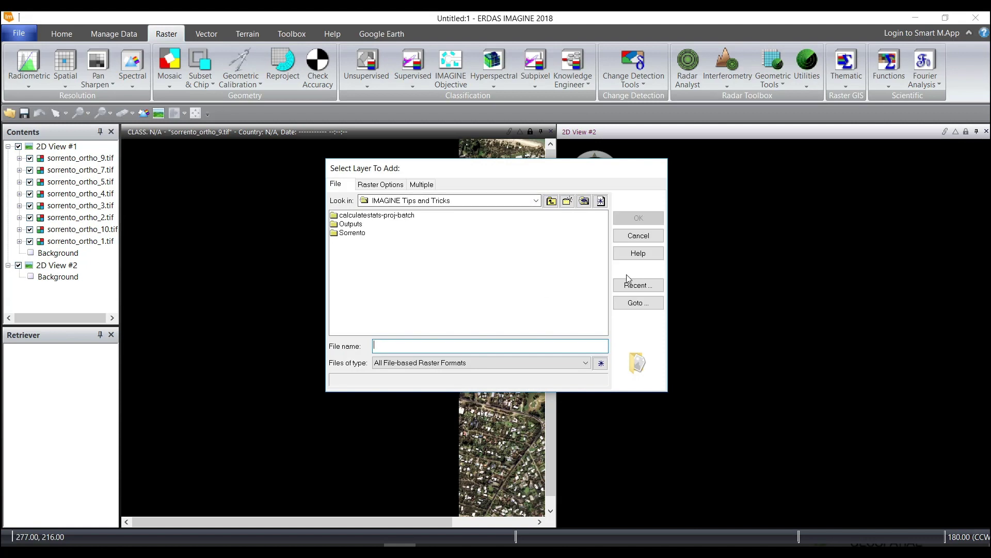
{"action": "left_click", "coordinate": [639, 286]}
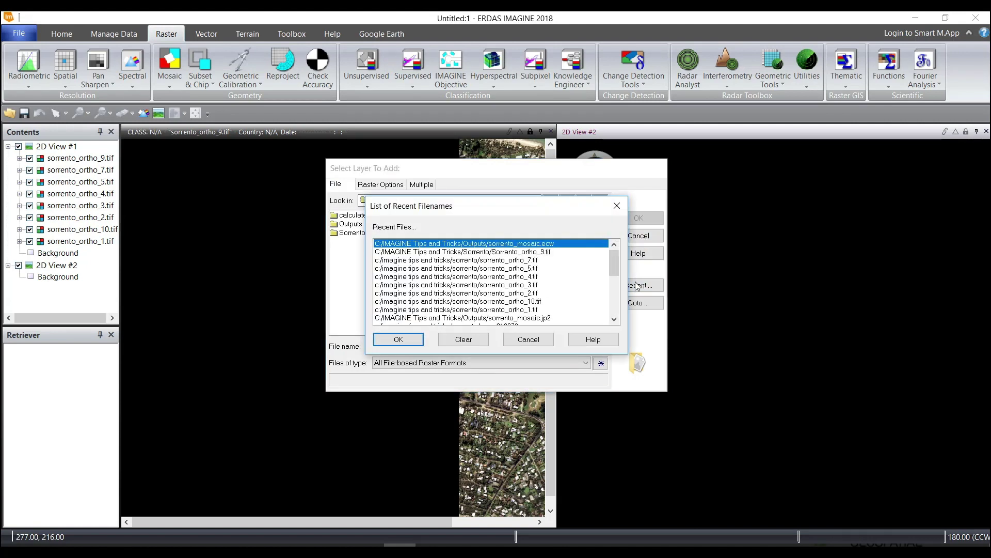
{"action": "double_click", "coordinate": [522, 245]}
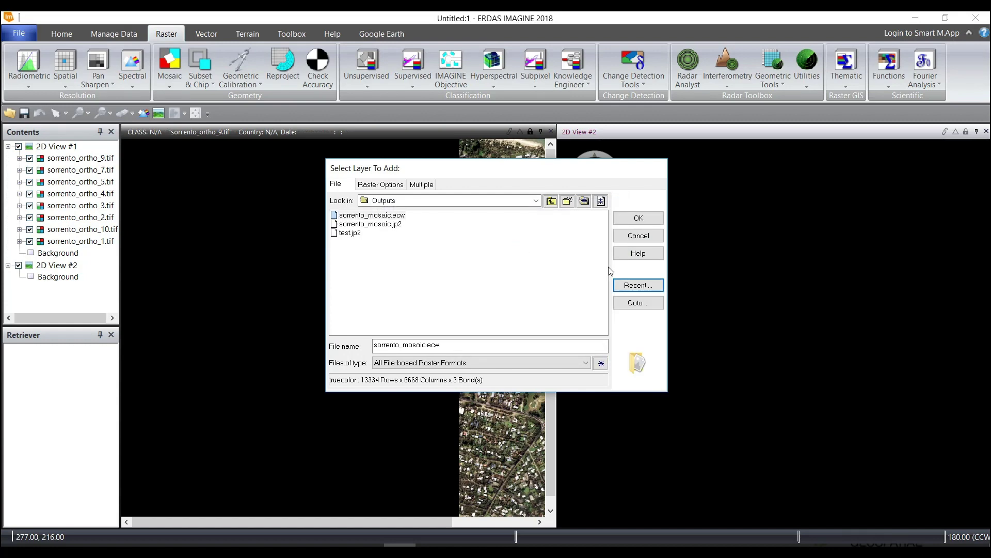
{"action": "left_click", "coordinate": [625, 219]}
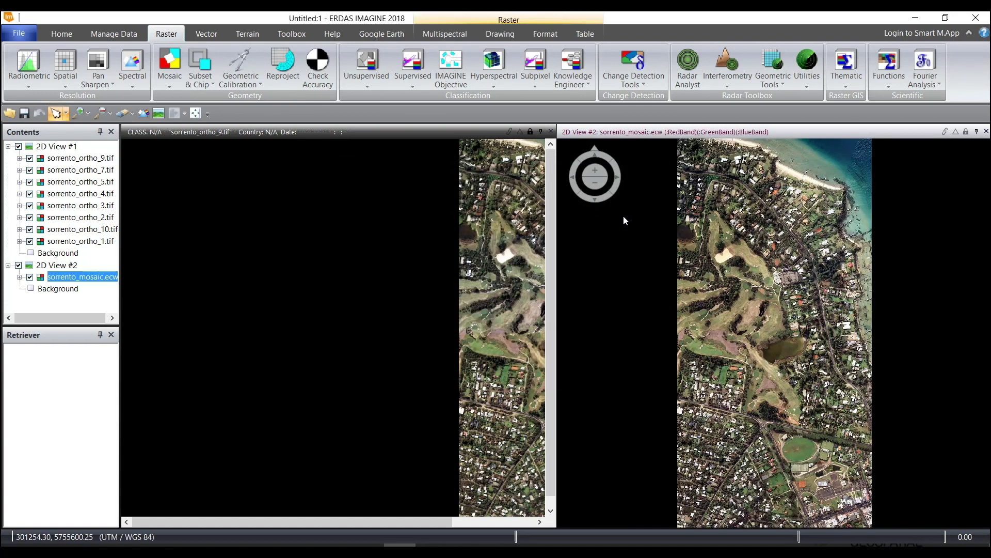
{"action": "left_click_drag", "start_coordinate": [485, 295], "coordinate": [246, 295]}
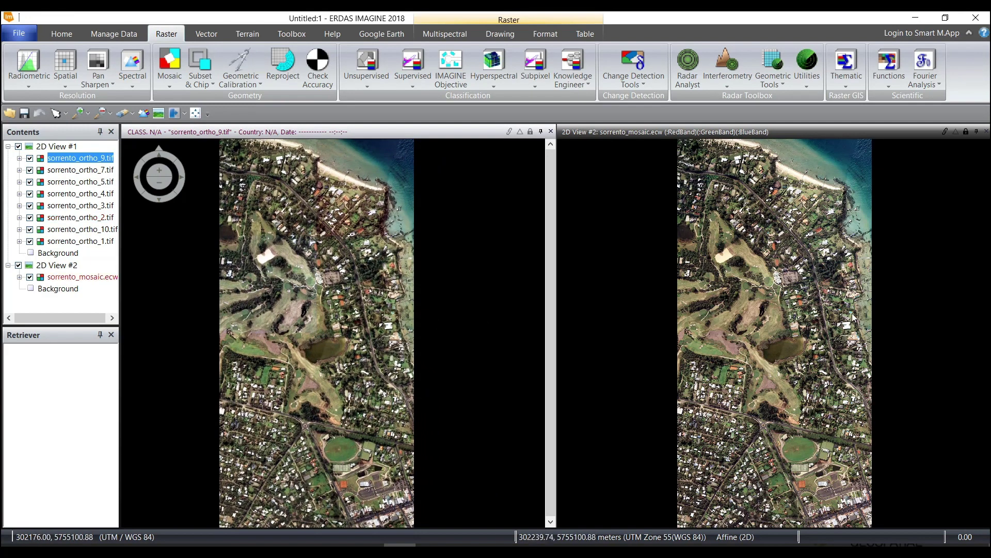